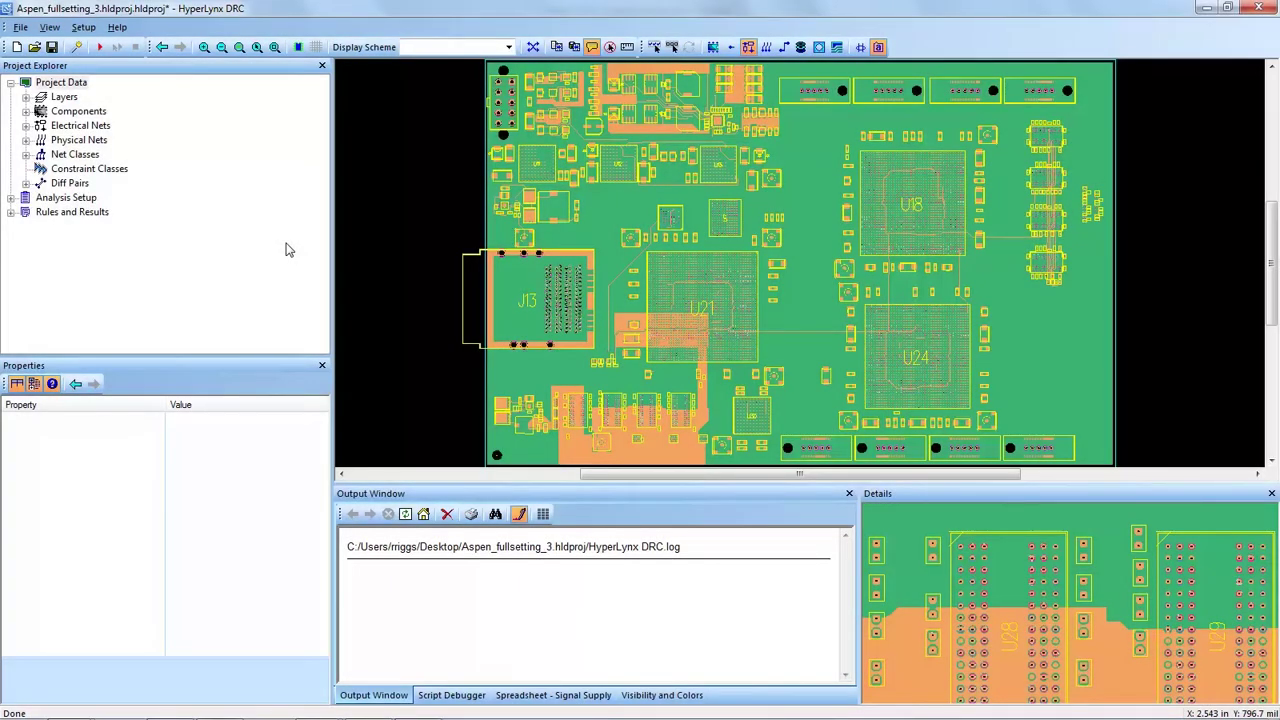
# Expand Rules and Results > Rules > EMI and select the Signal Supply rule (DecouplingDistance 300 mil, DistancePercentage 50)
pyautogui.click(11, 212)
pyautogui.click(25, 226)
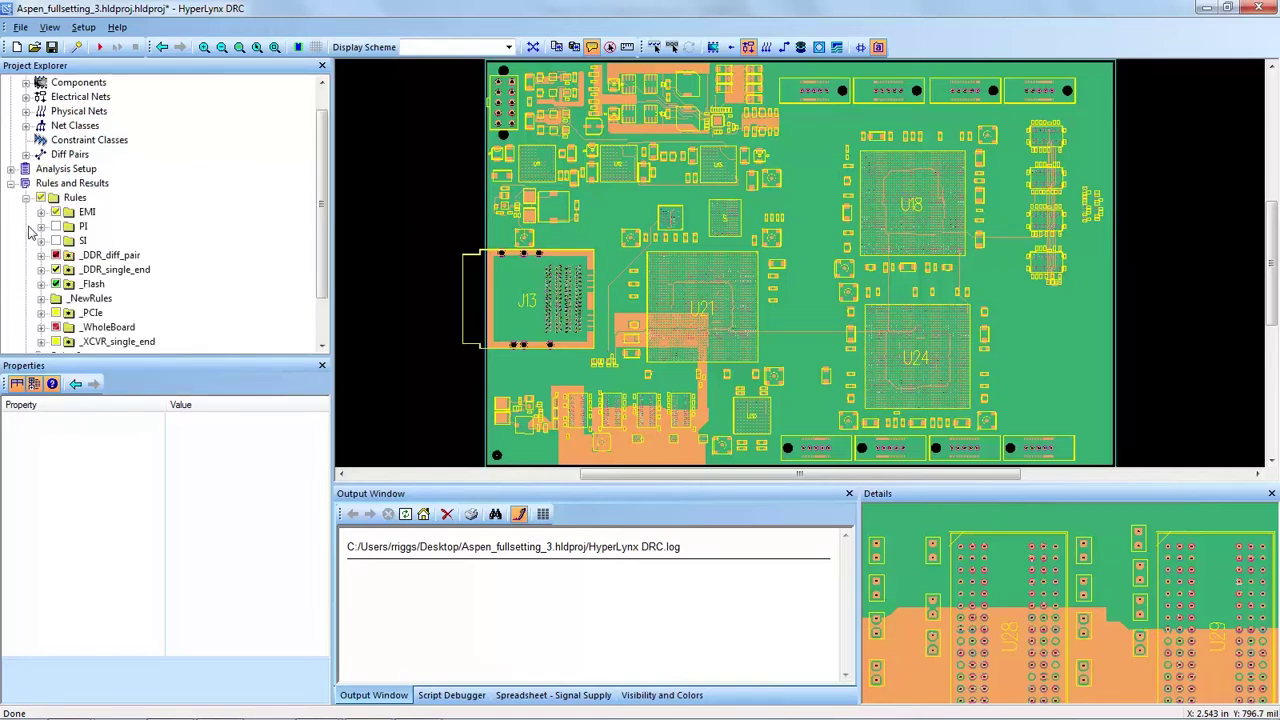
pyautogui.click(41, 213)
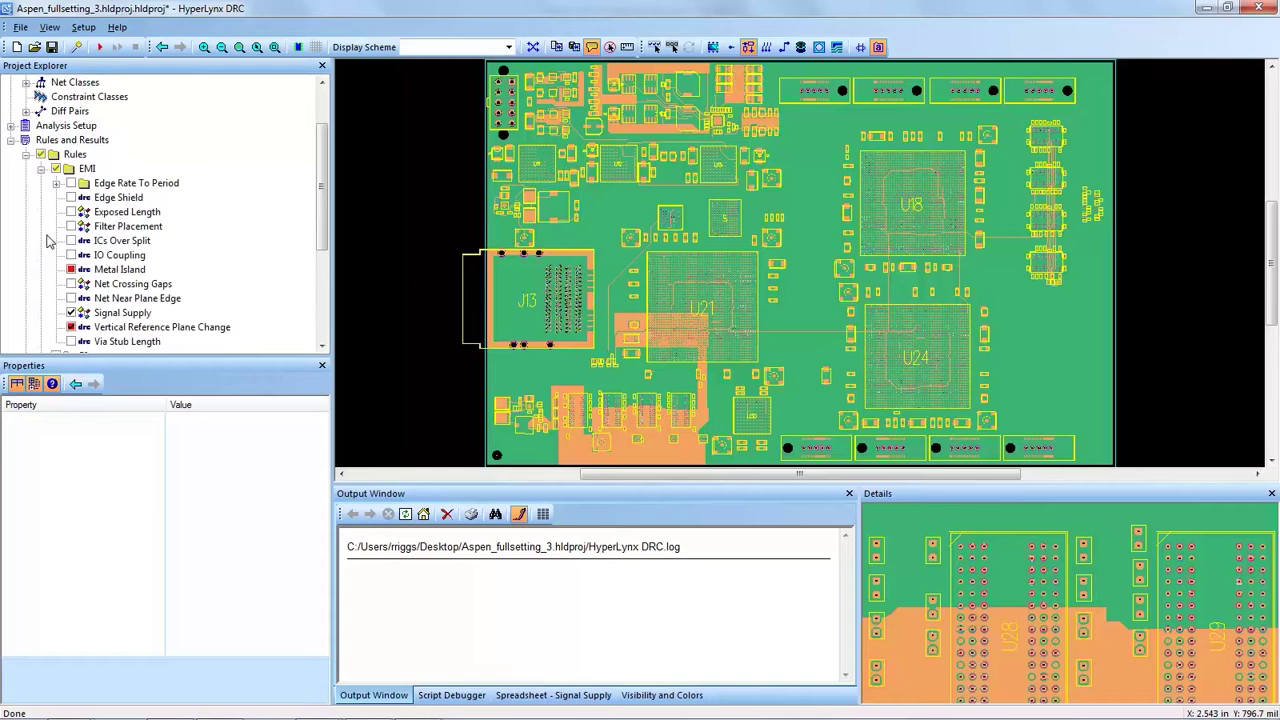
pyautogui.click(138, 312)
# Read the Signal Supply help page down to its prerequisites and Parameters section
pyautogui.click(555, 692)
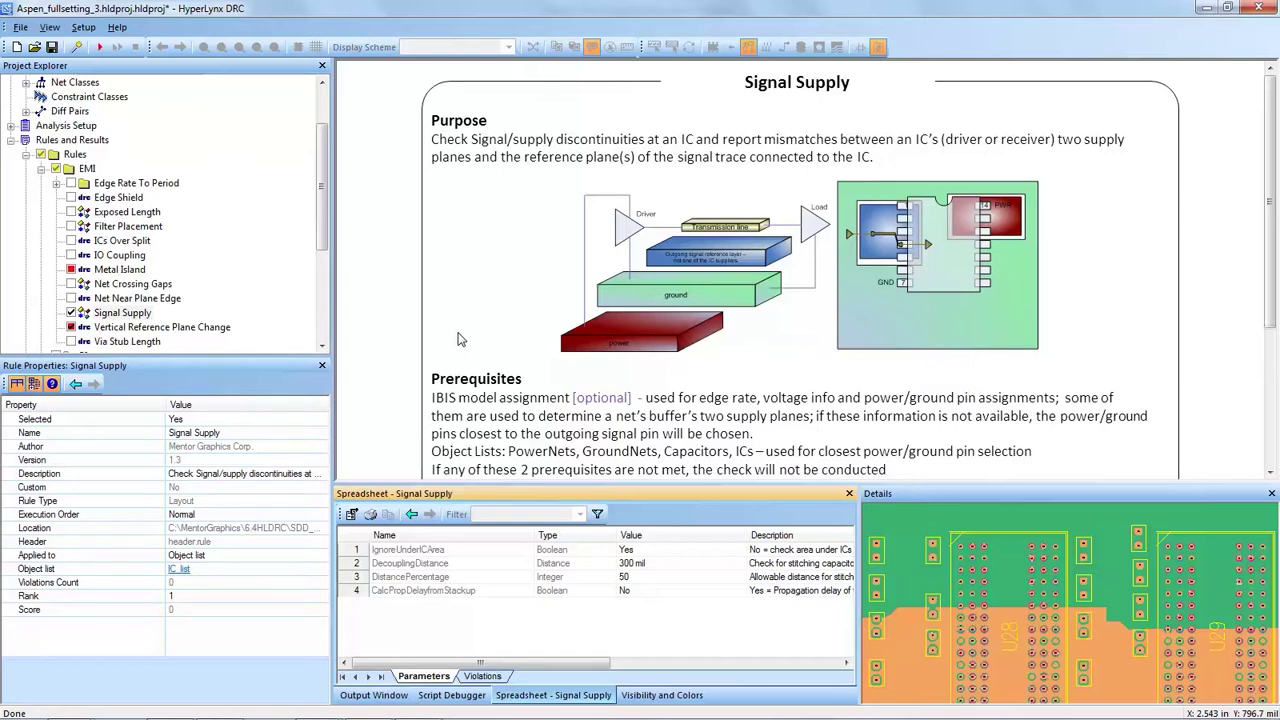
pyautogui.scroll(-4, 460, 340)
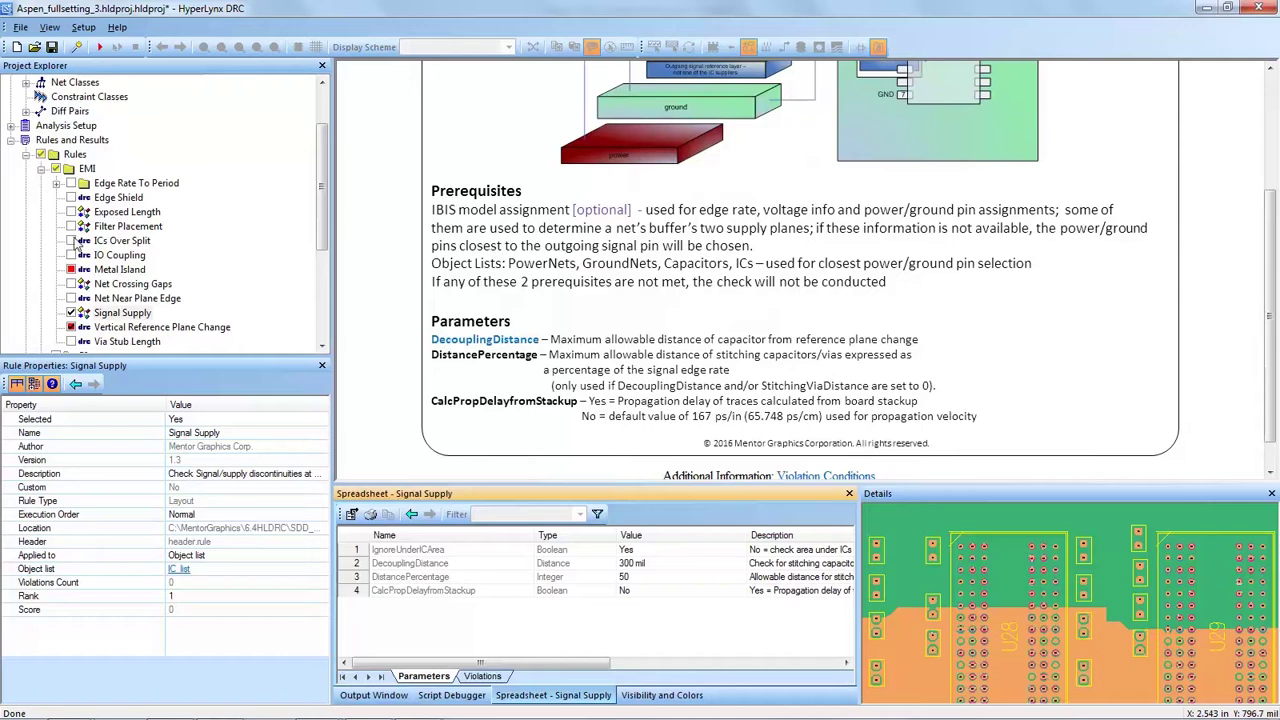
pyautogui.scroll(2, 78, 244)
# Expand Analysis Setup > System Object Lists and browse the capacitors under Components > Capacitors
pyautogui.click(11, 198)
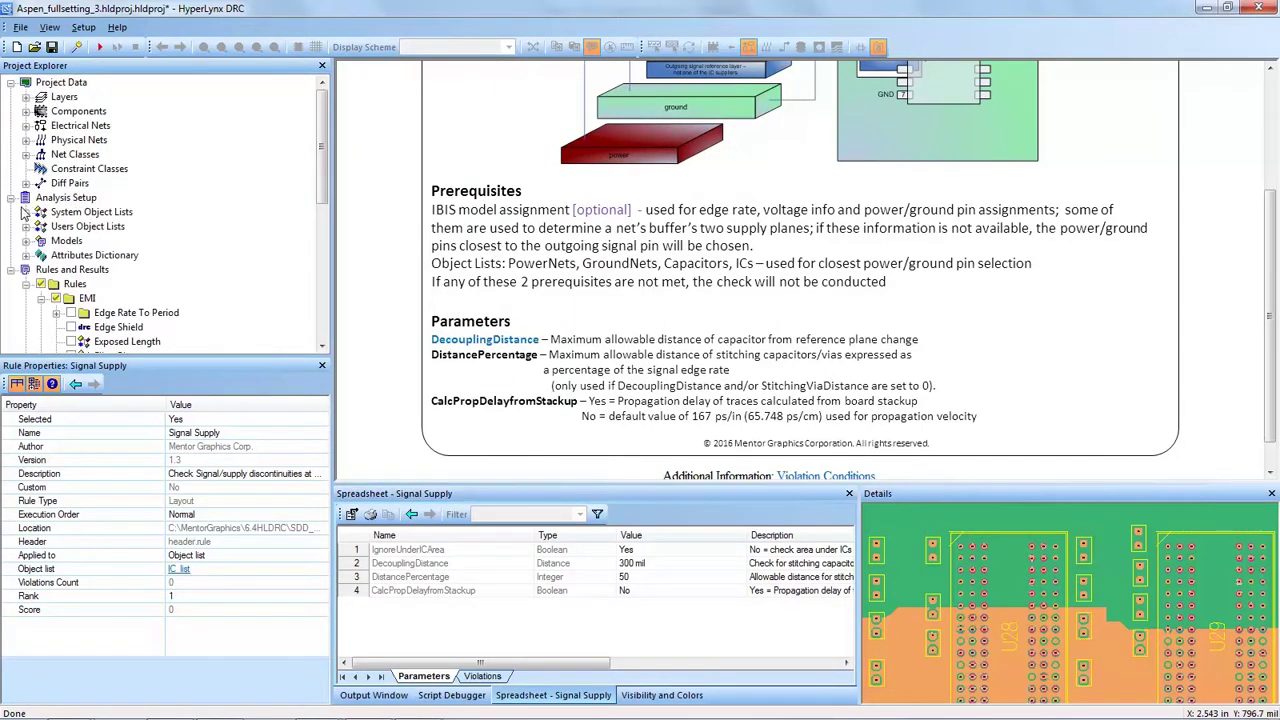
pyautogui.click(26, 212)
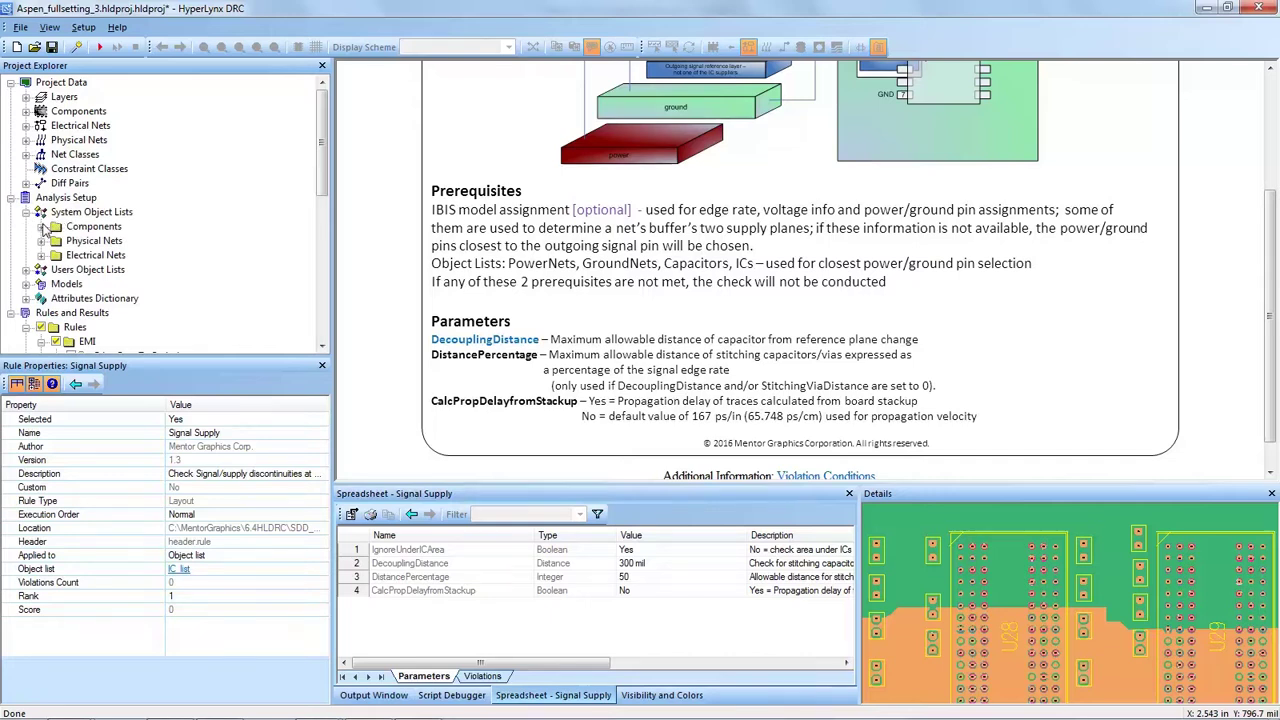
pyautogui.click(41, 227)
pyautogui.scroll(-1, 5, 230)
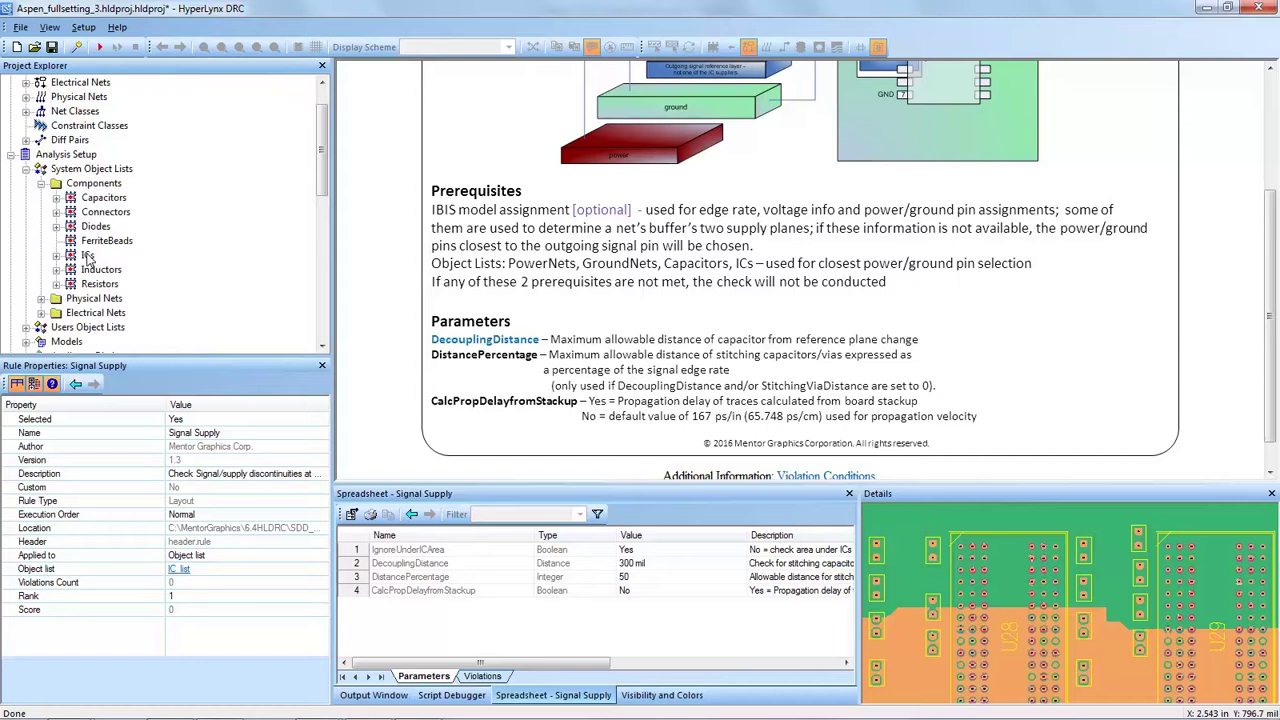
pyautogui.click(56, 198)
pyautogui.click(72, 212)
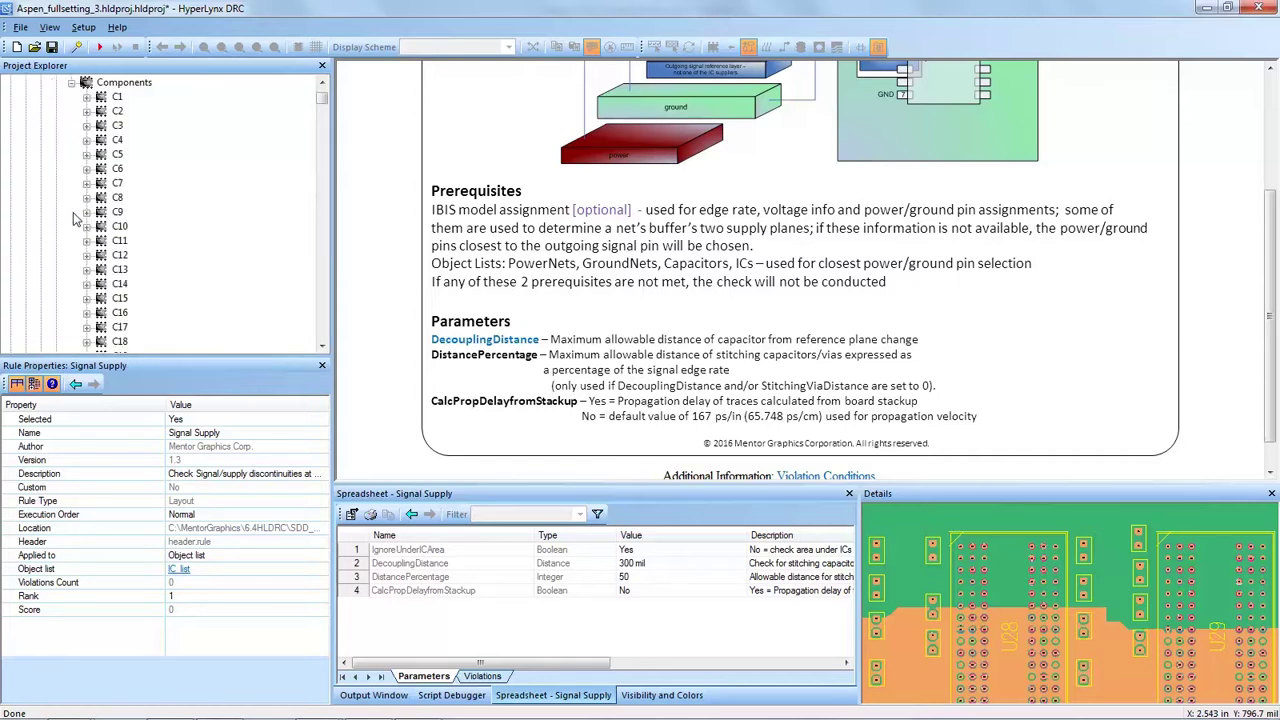
pyautogui.scroll(1, 68, 181)
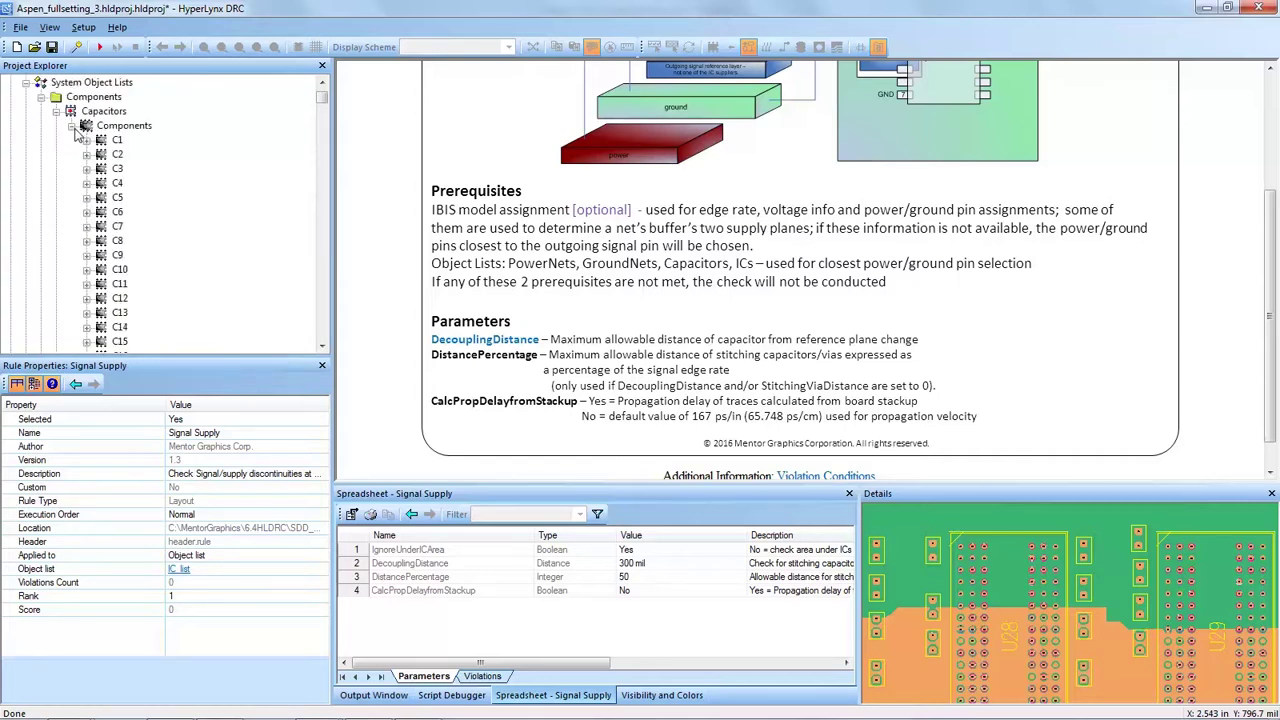
pyautogui.click(72, 126)
pyautogui.click(56, 112)
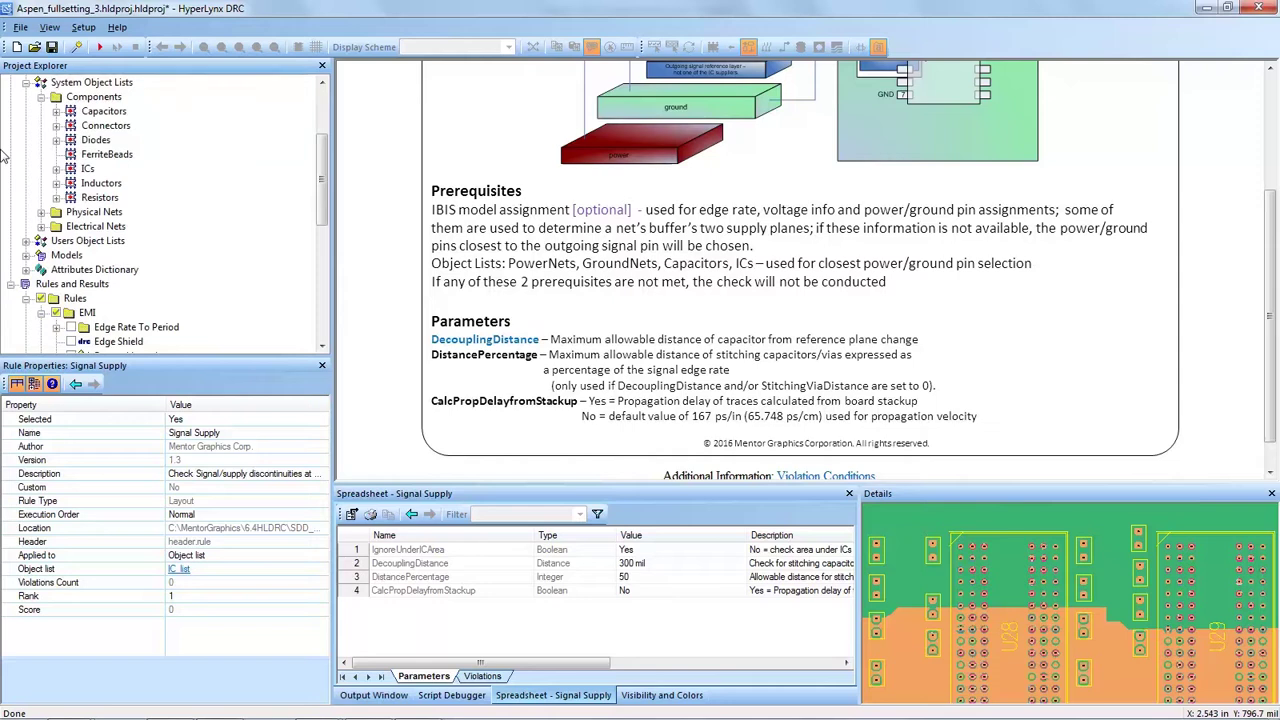
pyautogui.scroll(1, 30, 148)
pyautogui.click(41, 140)
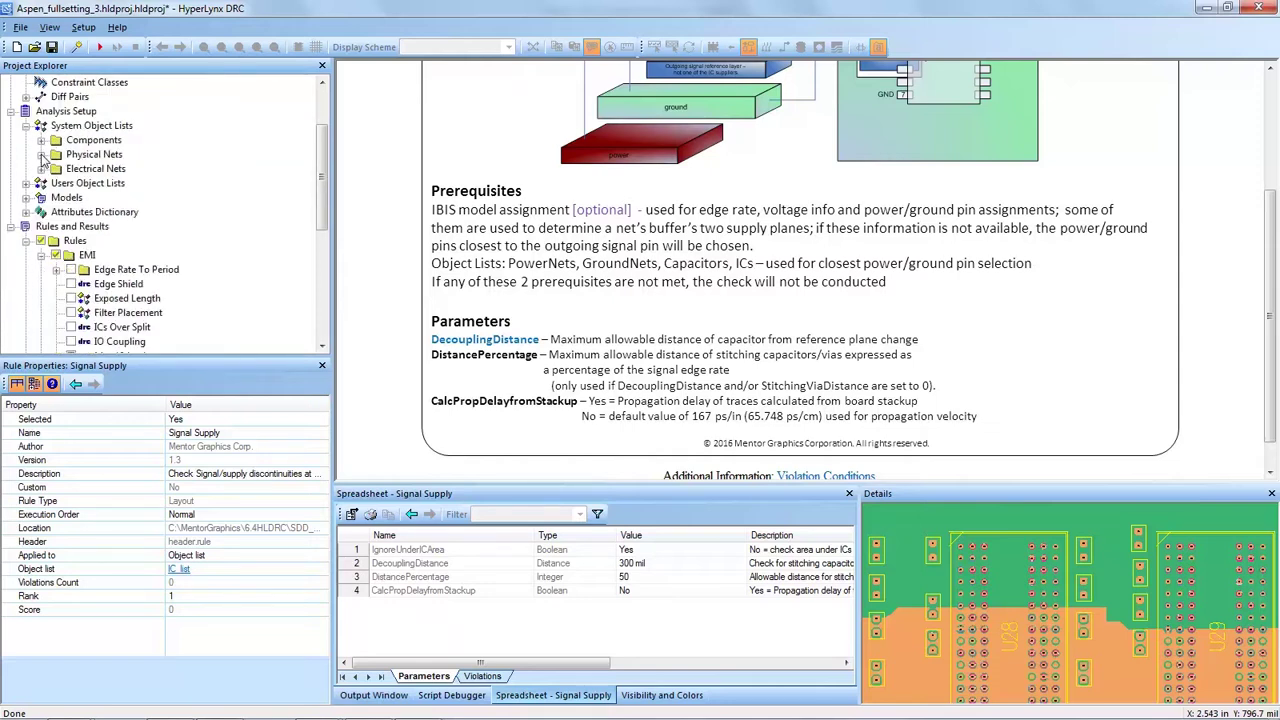
# Browse the nets in Electrical Nets > PowerNets, then collapse System Object Lists
pyautogui.click(41, 169)
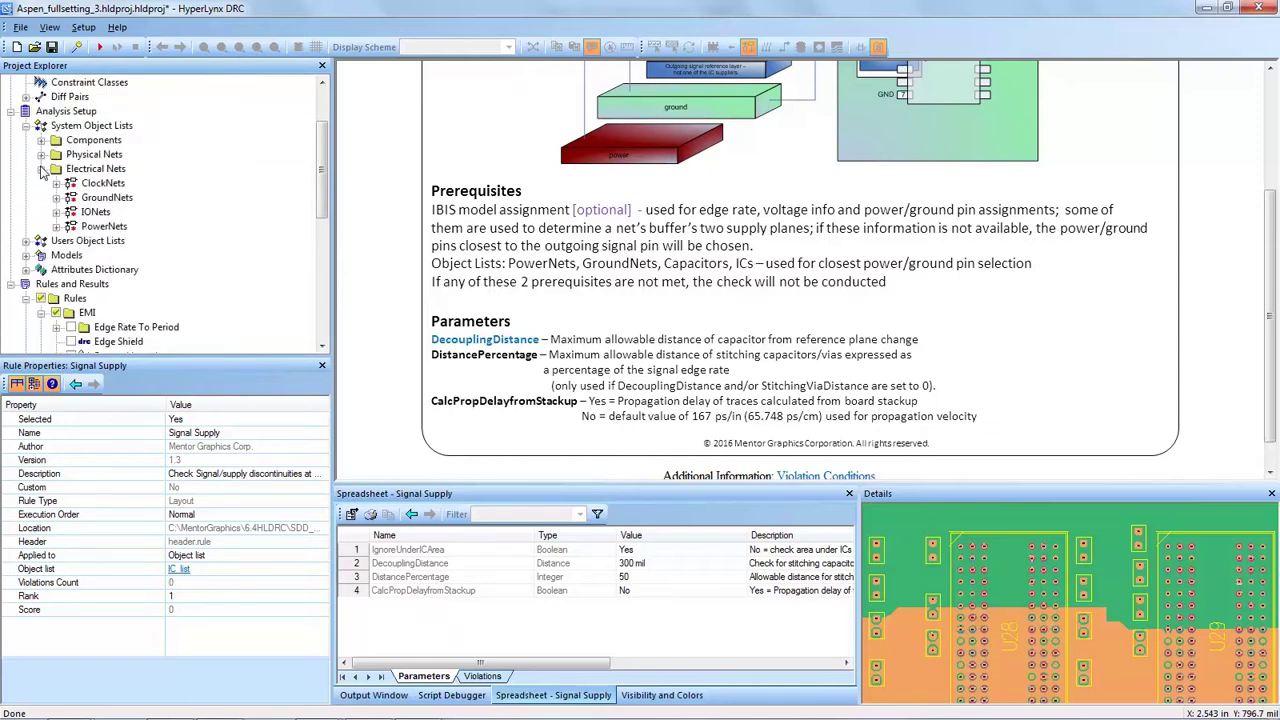
pyautogui.click(56, 227)
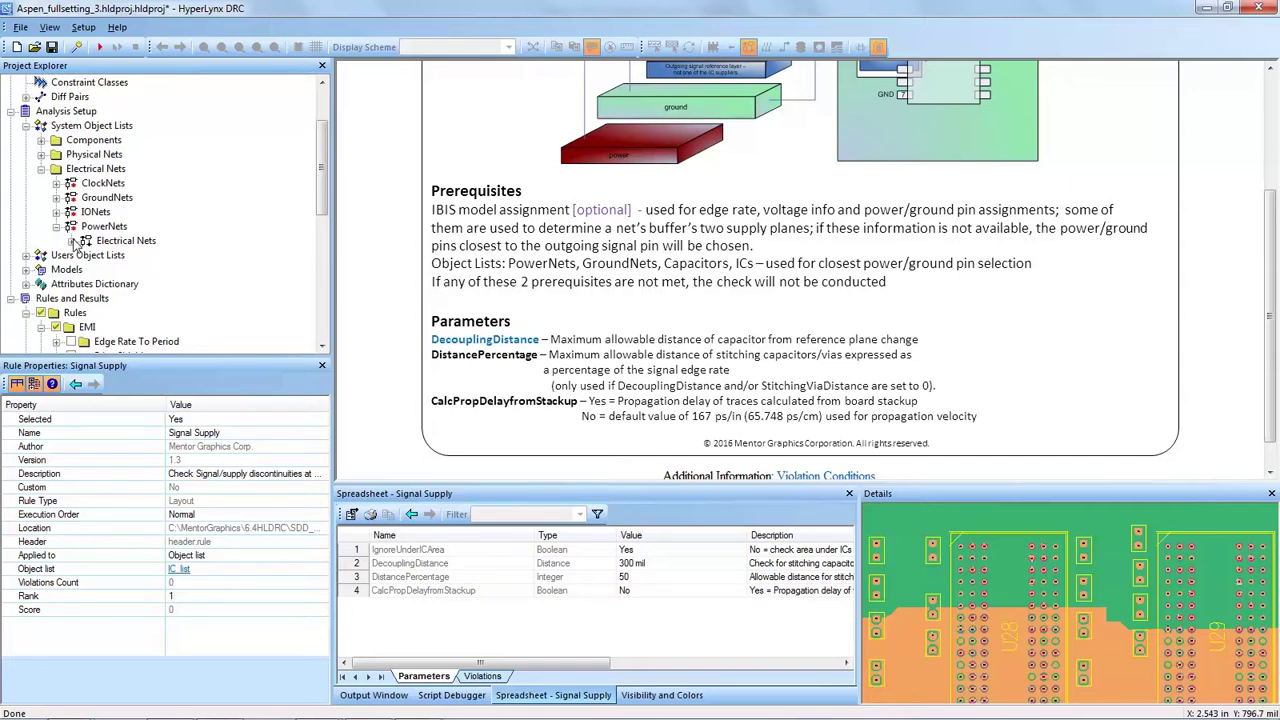
pyautogui.click(72, 242)
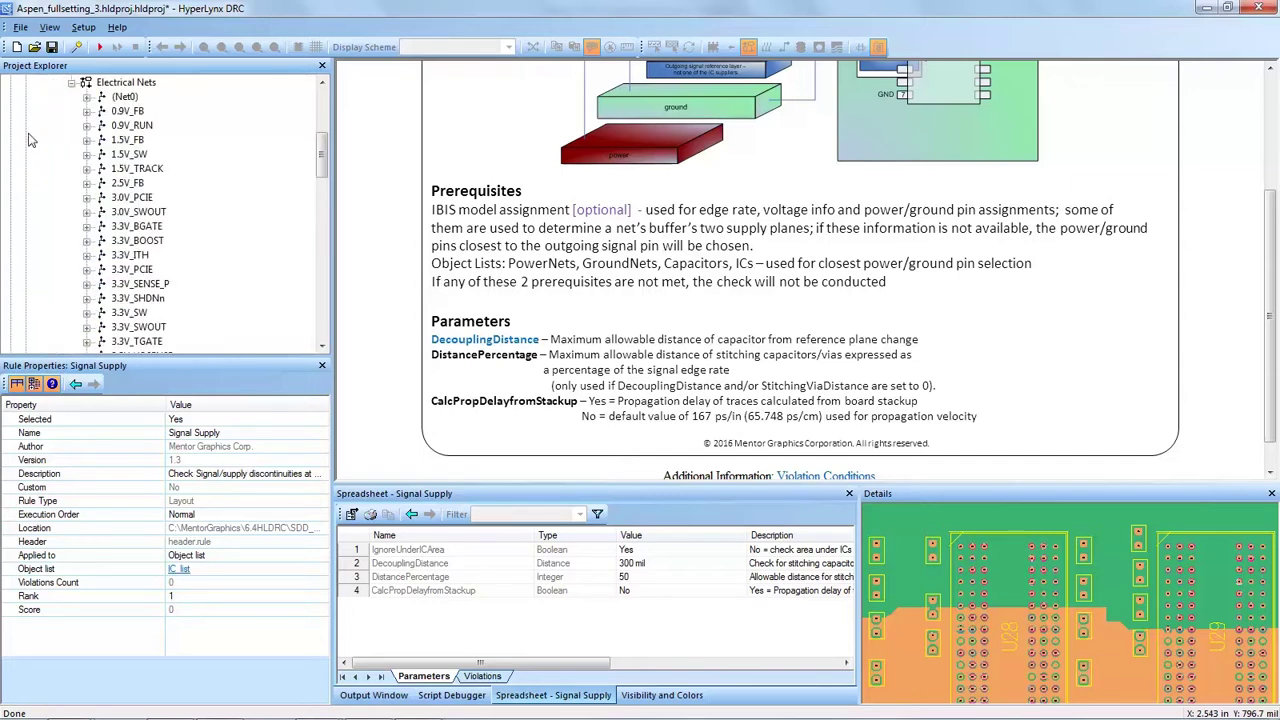
pyautogui.scroll(-3, 195, 158)
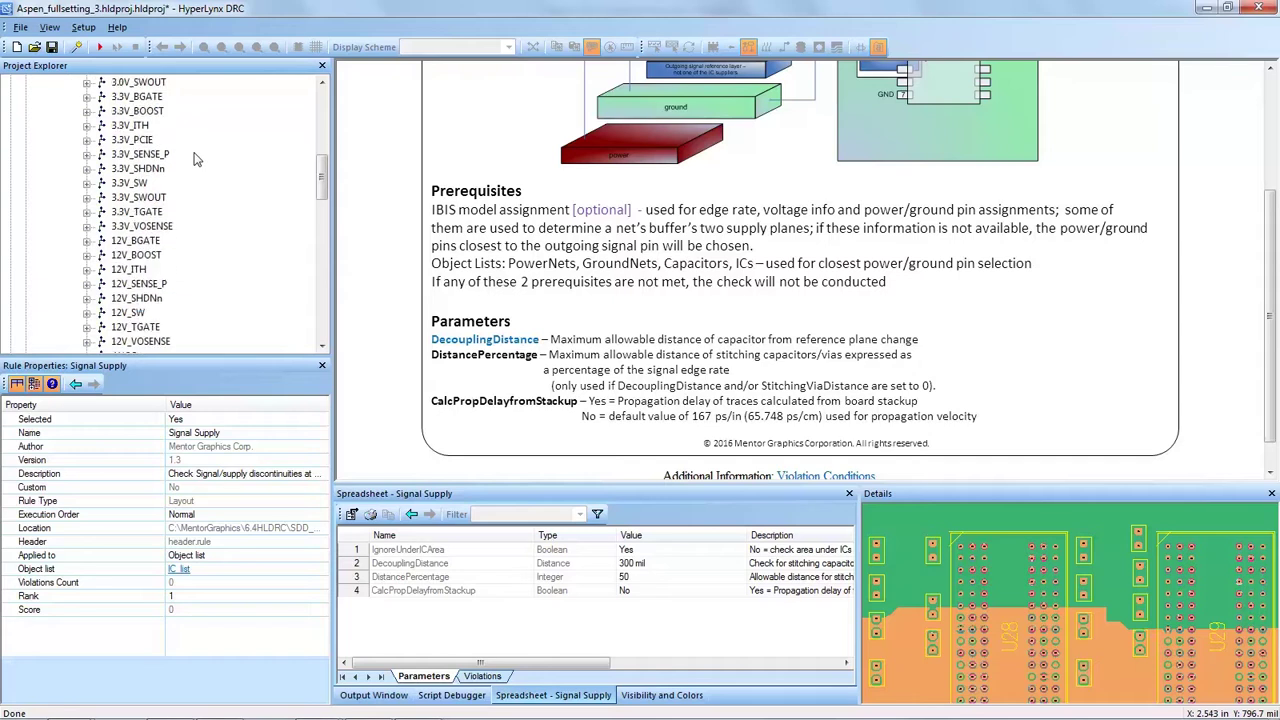
pyautogui.scroll(4, 190, 170)
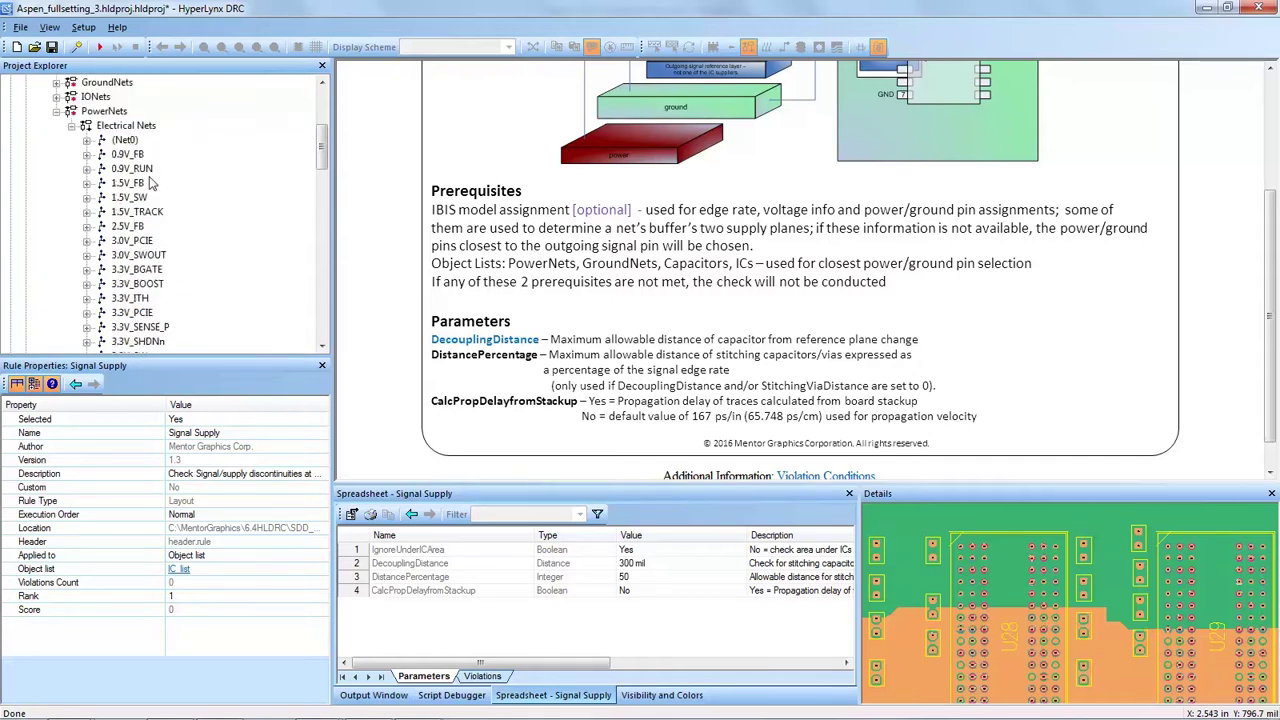
pyautogui.scroll(5, 170, 195)
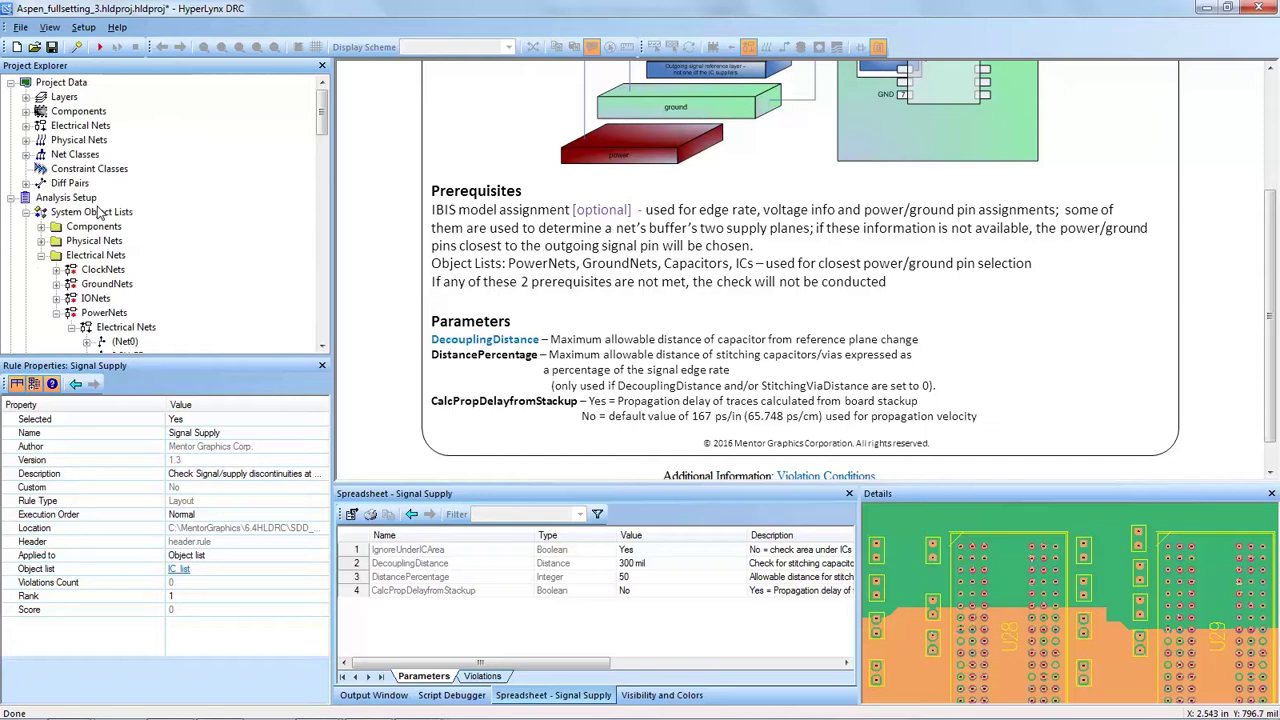
pyautogui.click(28, 212)
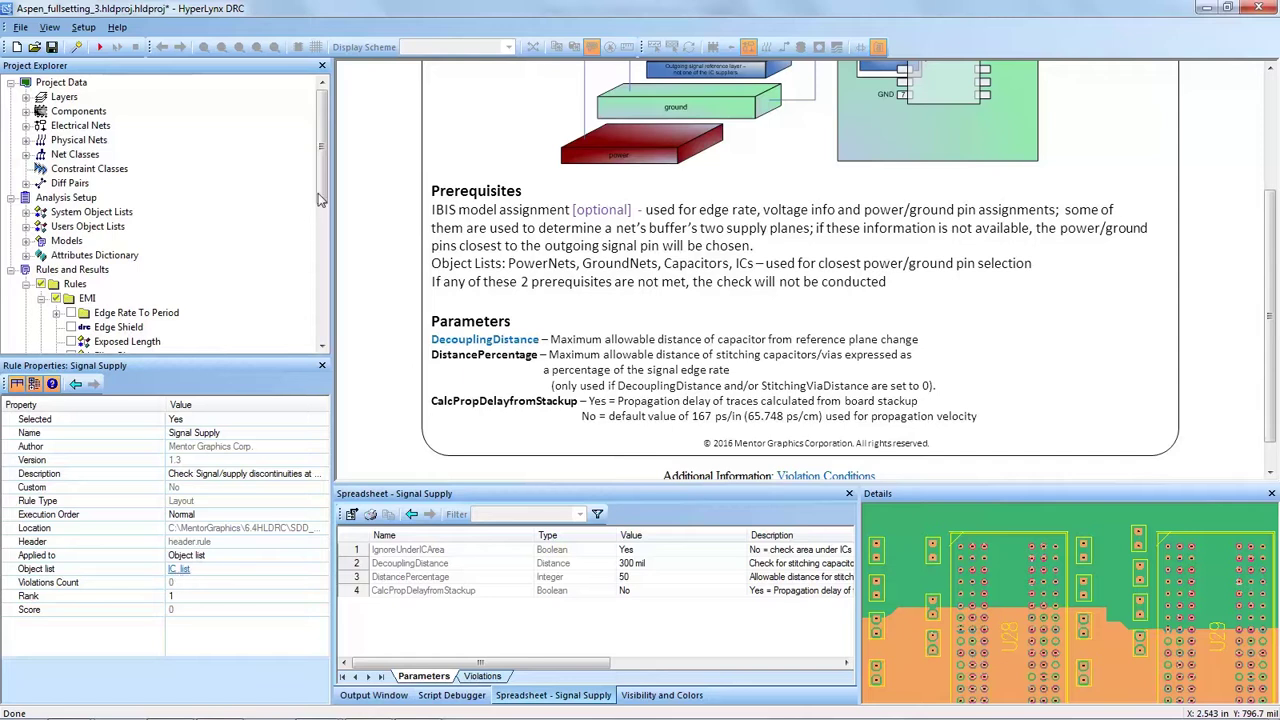
# Execute the Signal Supply EMI rule on the board, yielding 28 violations in 5 seconds
pyautogui.moveTo(322, 200); pyautogui.dragTo(322, 285)
pyautogui.click(120, 226)
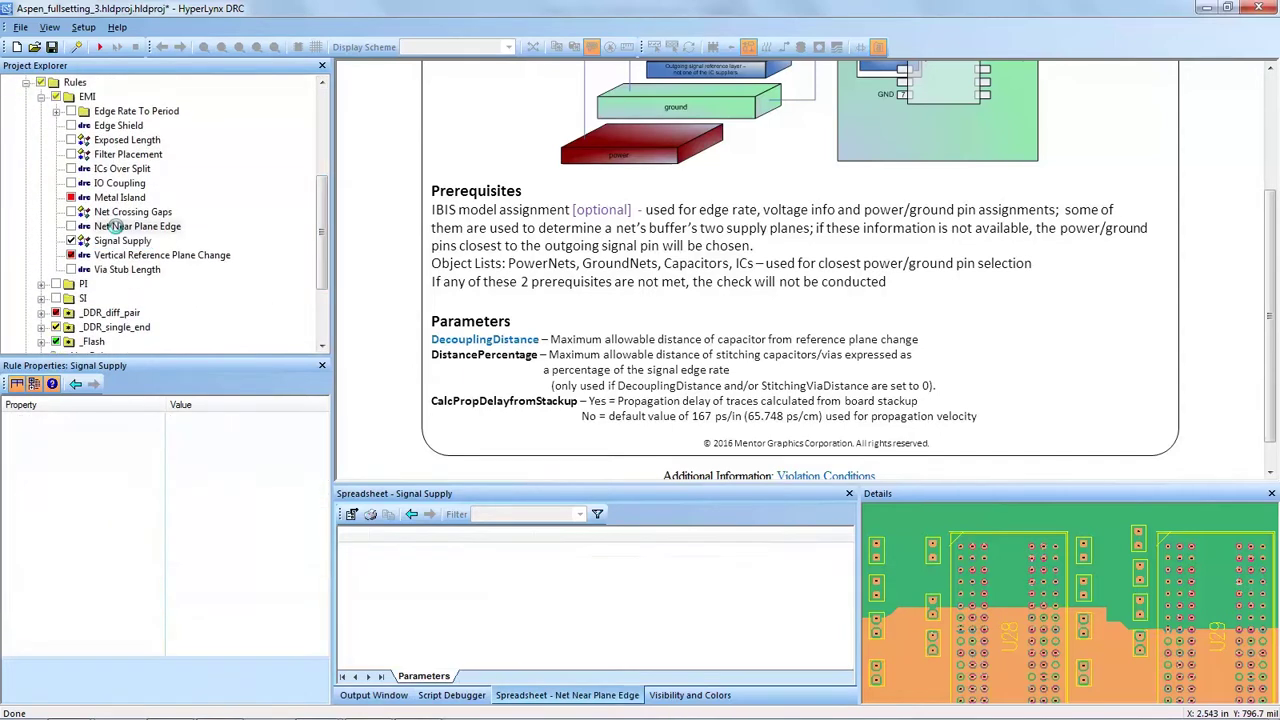
pyautogui.click(122, 241)
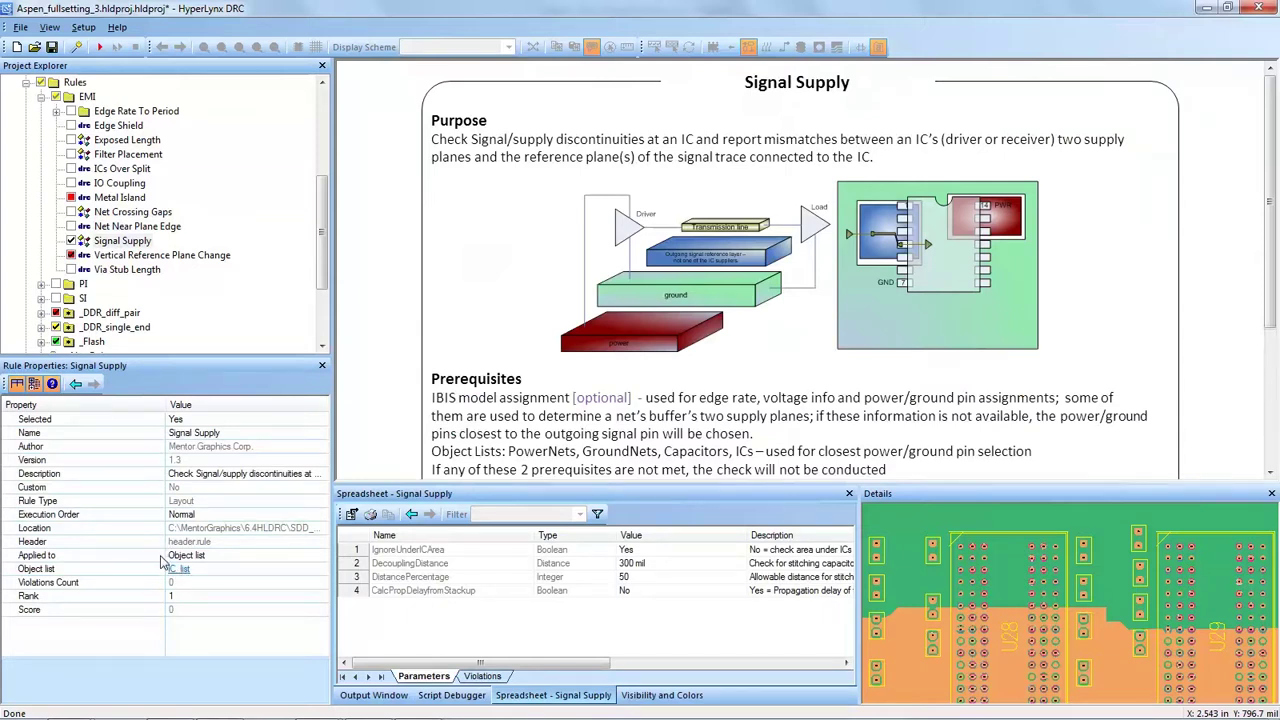
pyautogui.rightClick(131, 244)
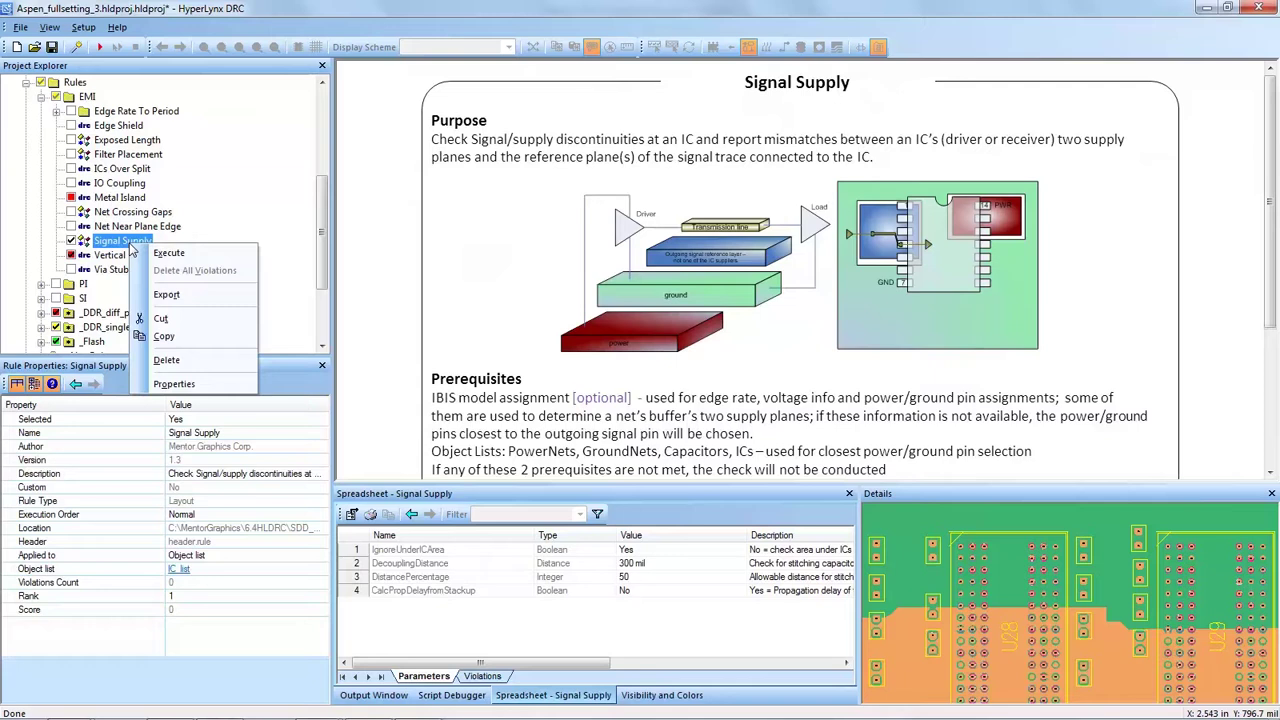
pyautogui.click(160, 253)
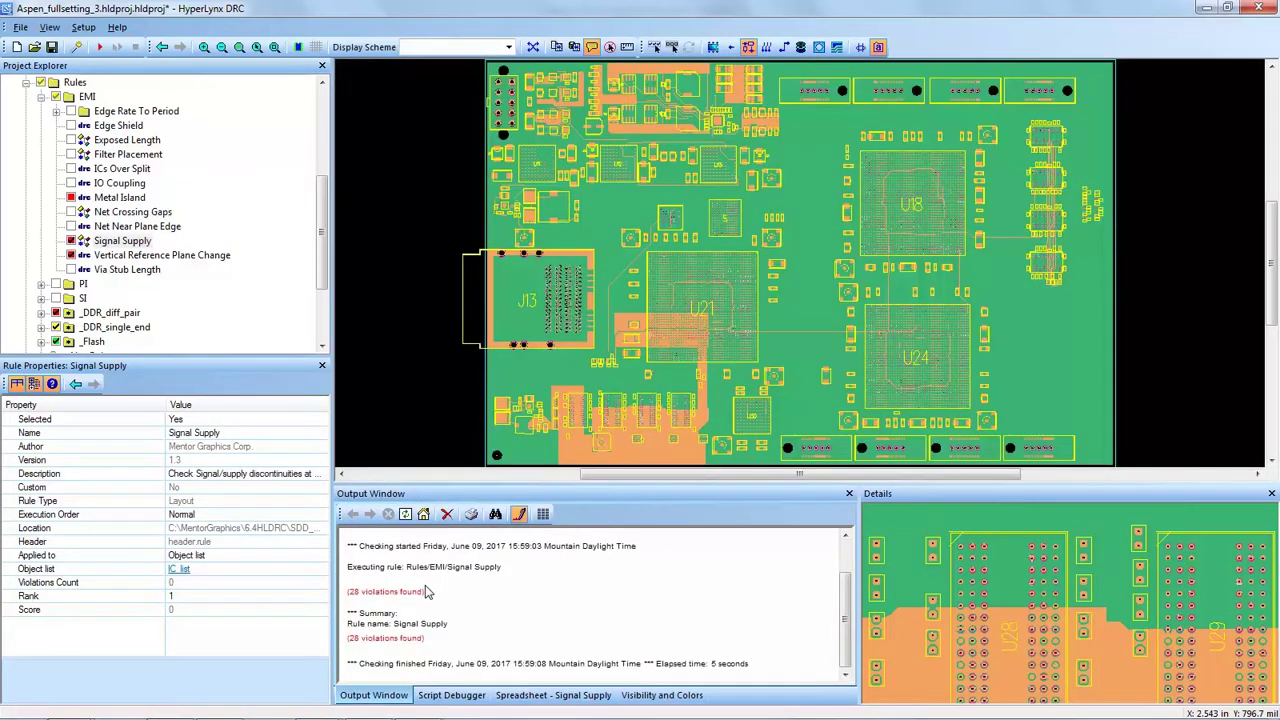
# Show the Signal Supply Violations sheet sorted by Component, with U10 entries first
pyautogui.click(541, 694)
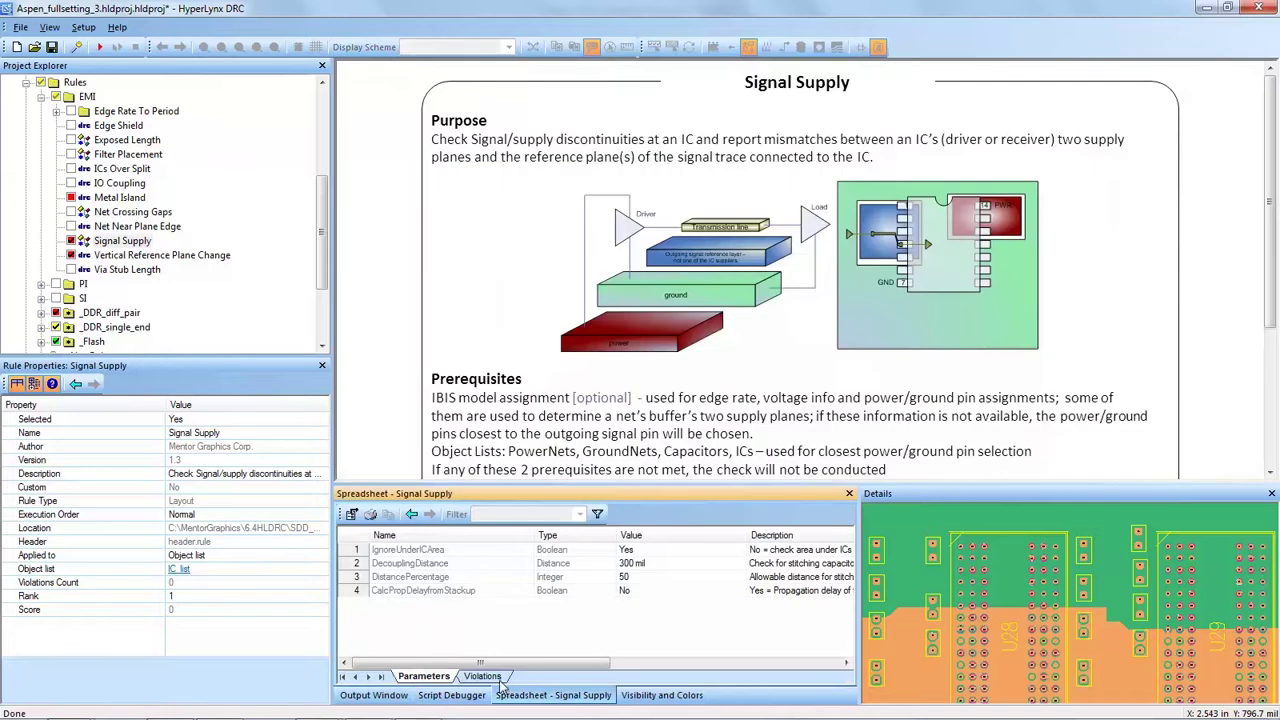
pyautogui.click(496, 677)
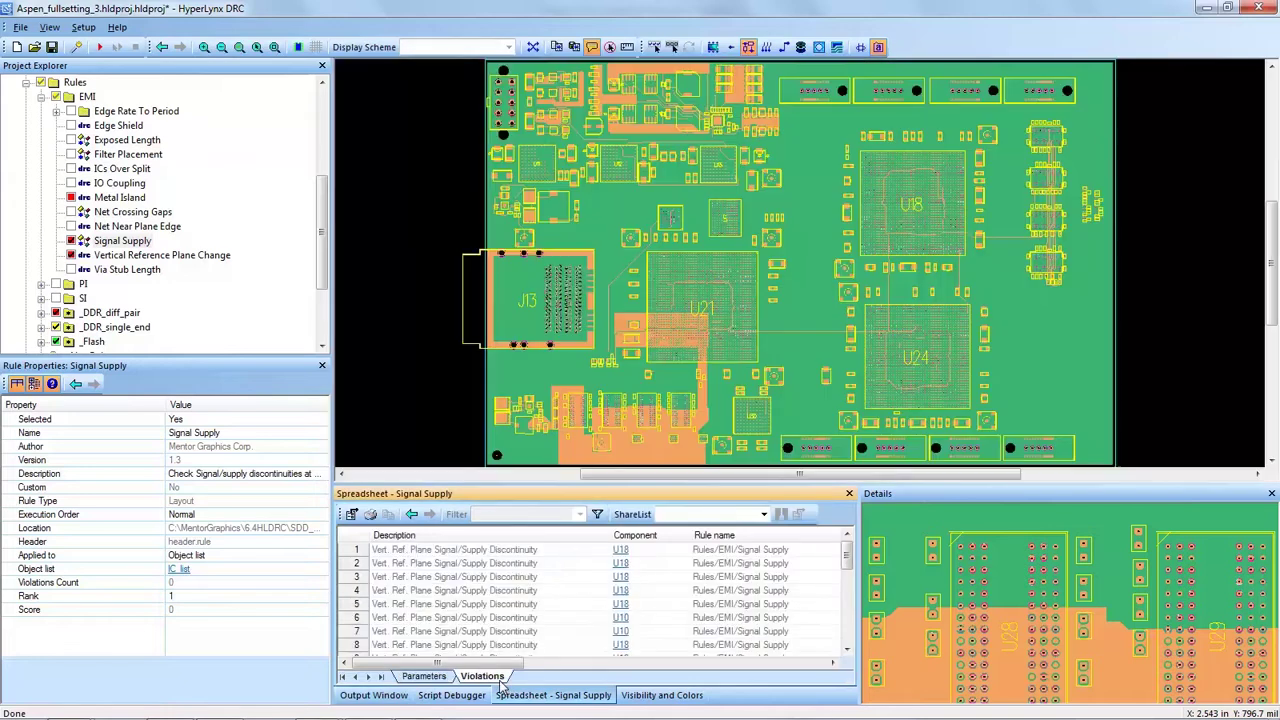
pyautogui.click(633, 539)
# Select violation row 1 to zoom to U10 with its search radius and advice shown
pyautogui.click(440, 556)
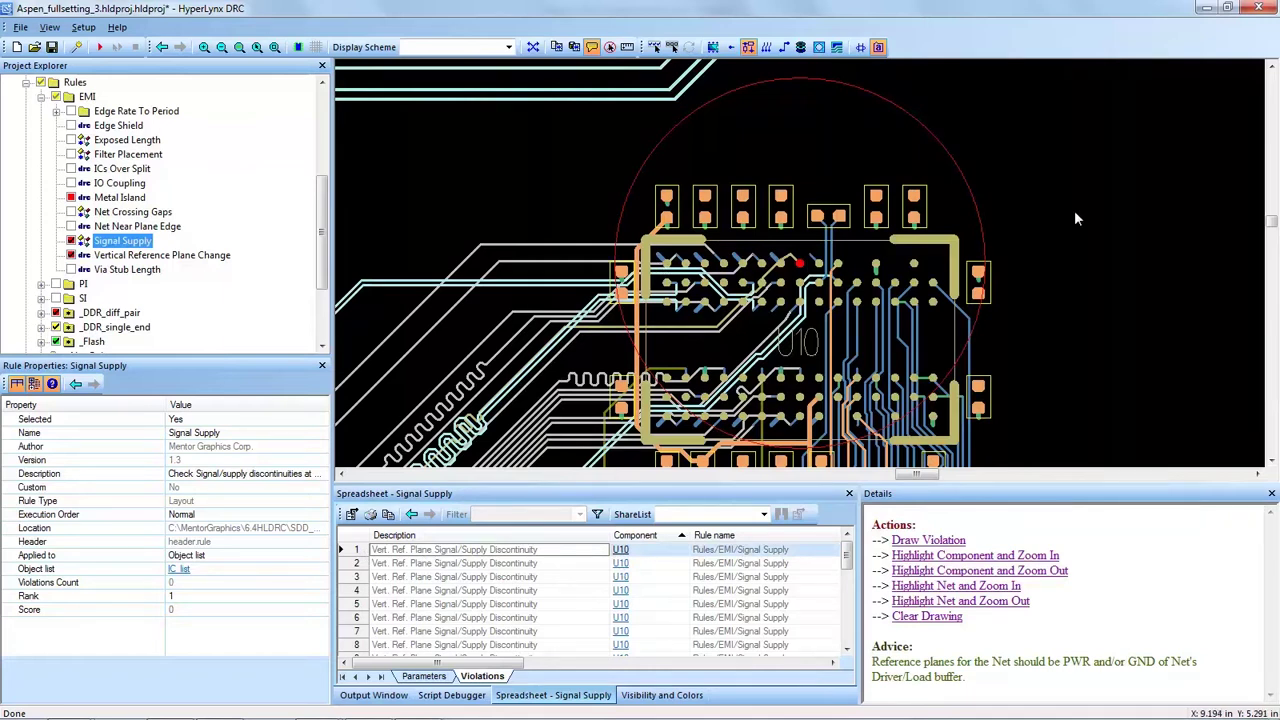
pyautogui.click(905, 350)
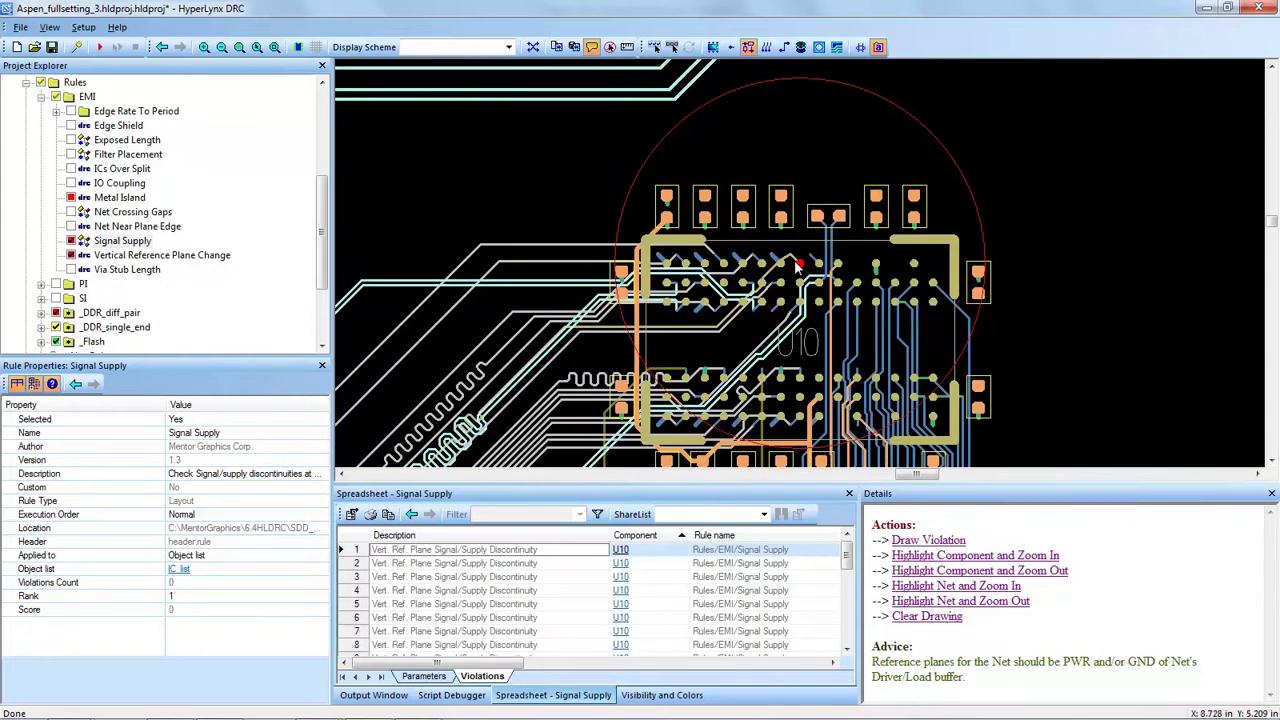